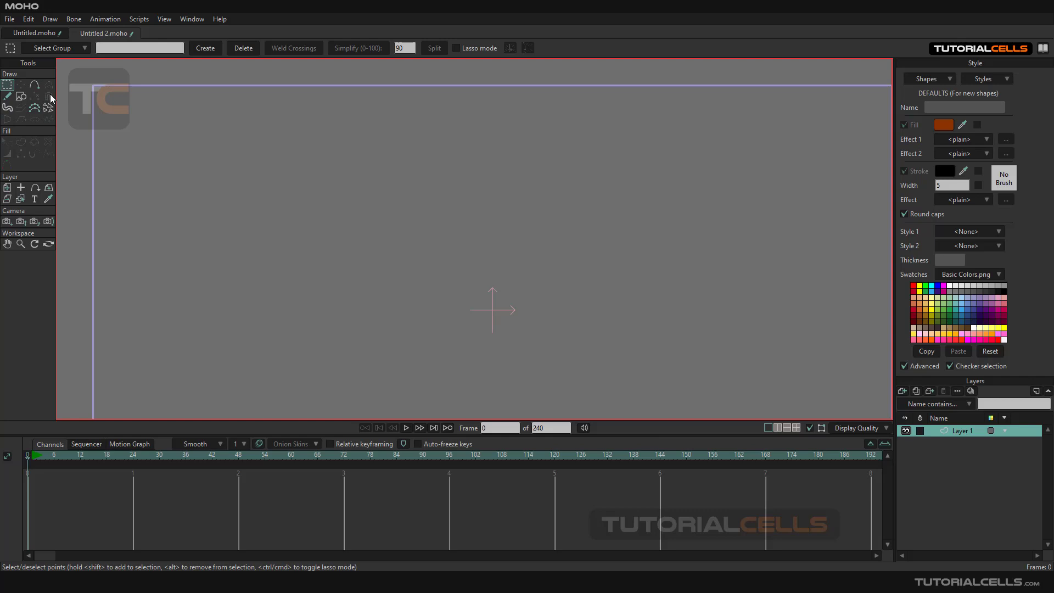
Switch to the Freehand tool in the Draw section of the Tools panel.
click(8, 95)
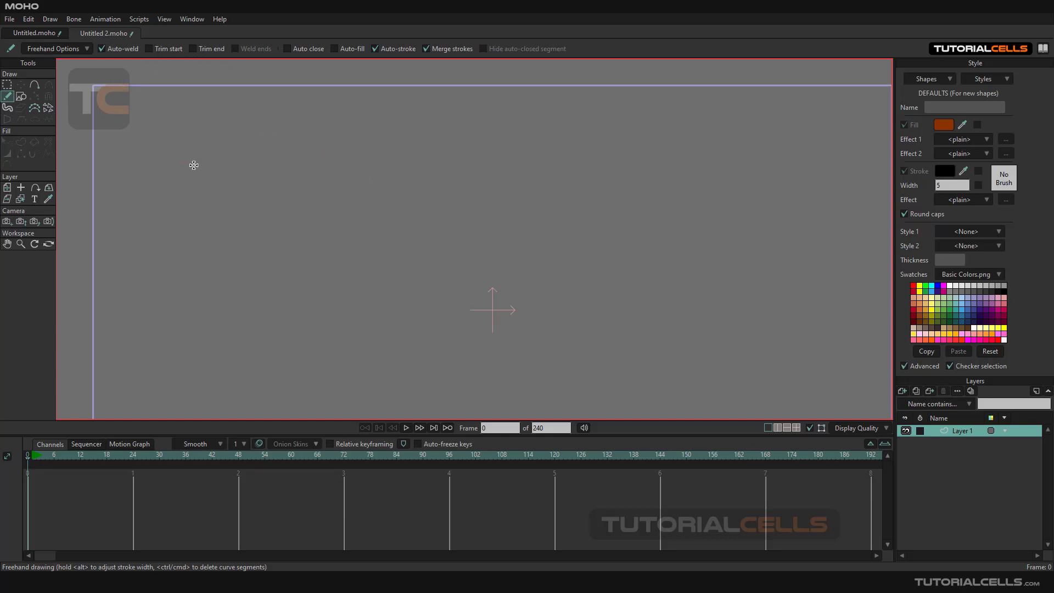
Draw five crossing freehand strokes: a curved horizontal, three verticals, and a curve along the top.
mouse_move(248, 199)
mouse_down()
mouse_move(500, 172)
mouse_move(542, 139)
mouse_move(522, 211)
mouse_move(341, 268)
mouse_move(284, 264)
mouse_up()
mouse_move(451, 132)
mouse_down()
mouse_move(476, 195)
mouse_move(483, 321)
mouse_up()
scroll(451, 247, up, 1)
drag(399, 138, 381, 347)
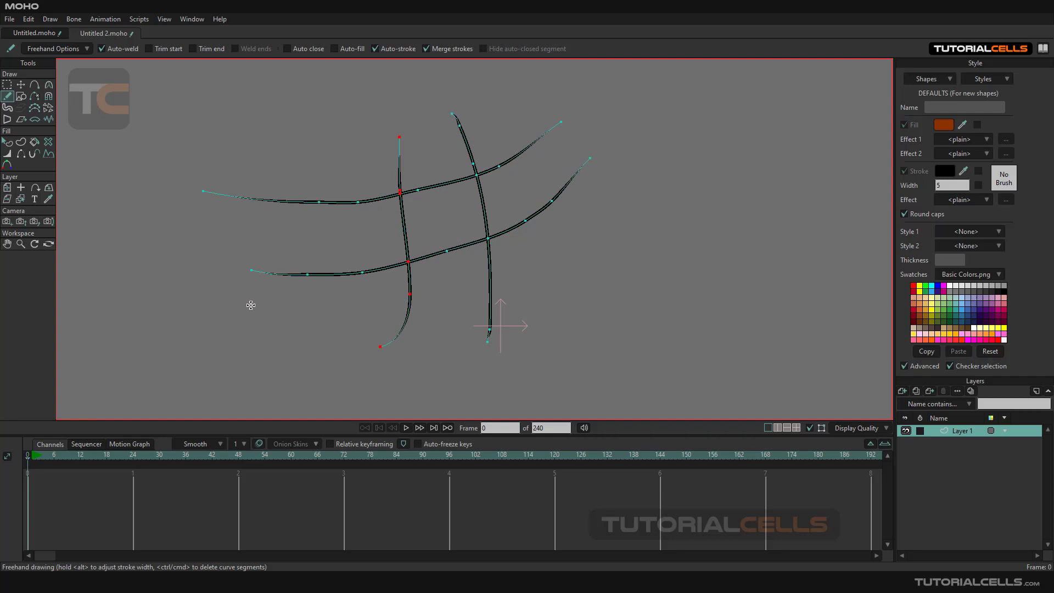
mouse_move(273, 321)
mouse_down()
mouse_move(308, 228)
mouse_move(288, 128)
mouse_up()
drag(261, 167, 529, 94)
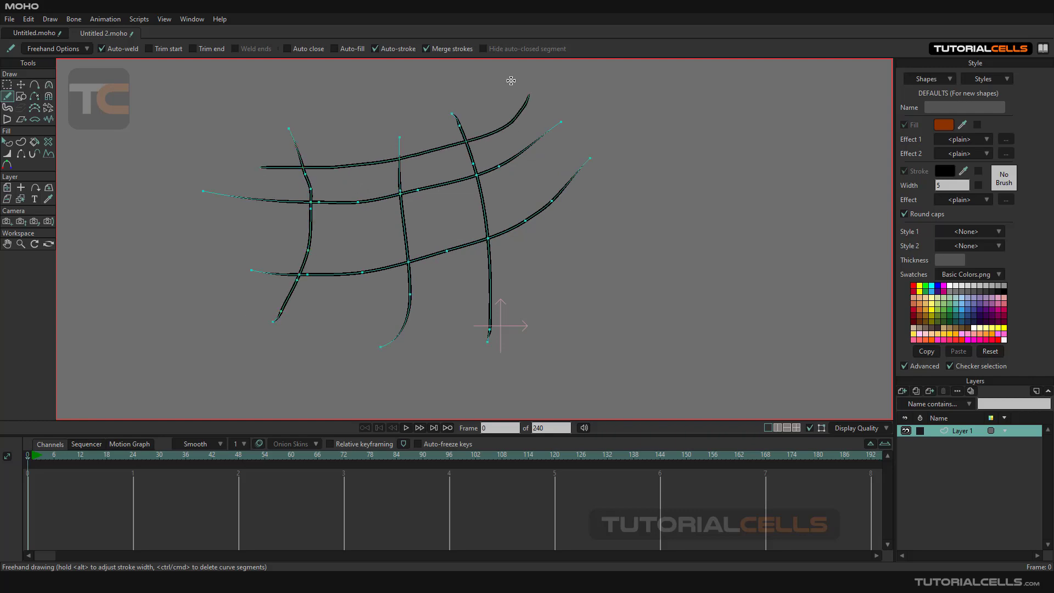
With Delete Edge, remove the left and top dangling curve ends.
click(35, 98)
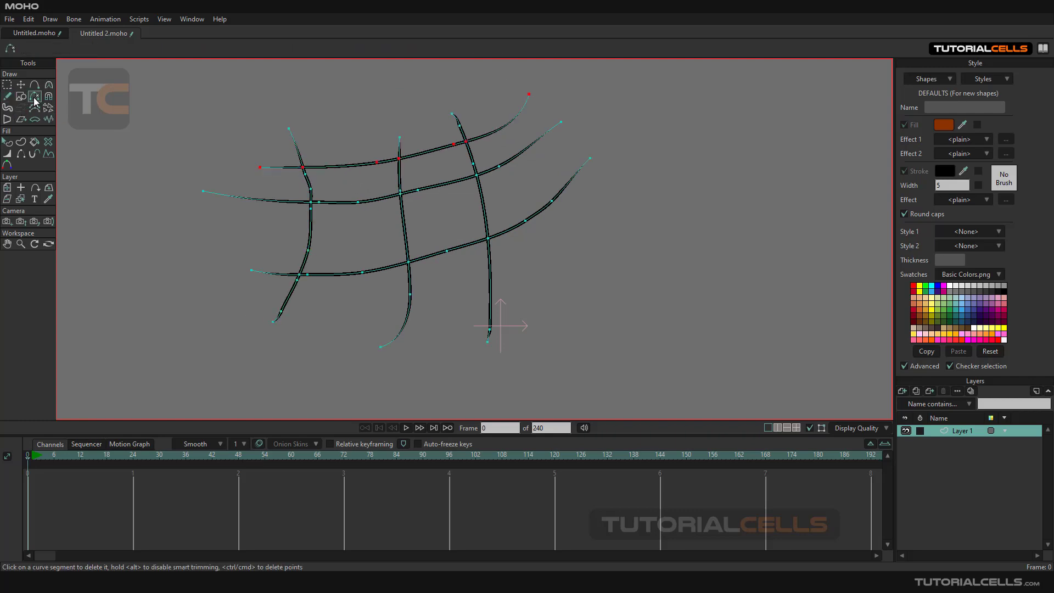
click(260, 199)
click(299, 155)
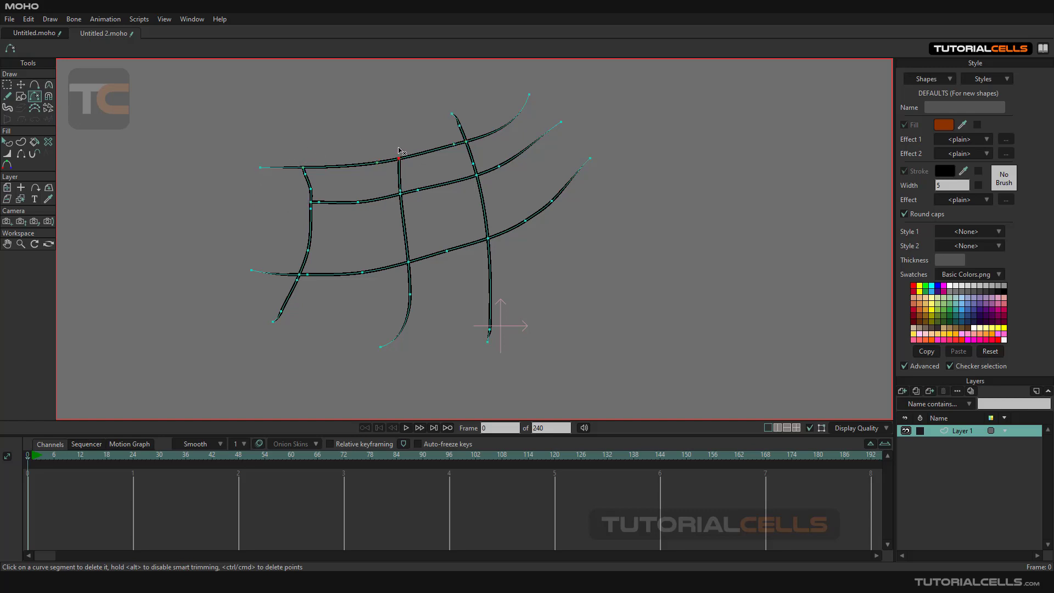
click(461, 131)
click(490, 136)
Delete the remaining tails right of, below, and left of the grid.
click(540, 137)
click(557, 196)
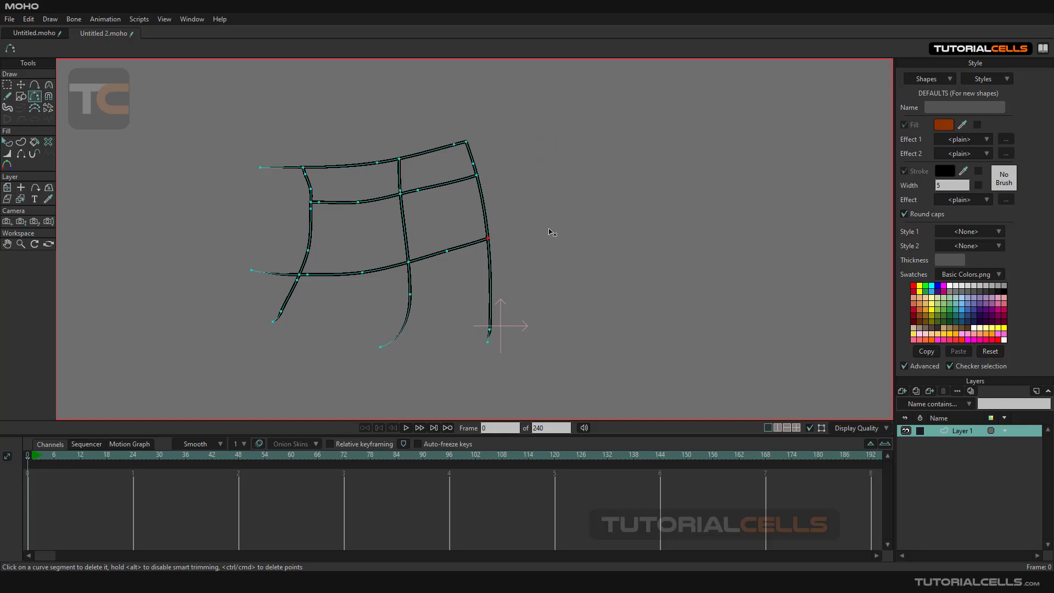
click(489, 282)
click(409, 298)
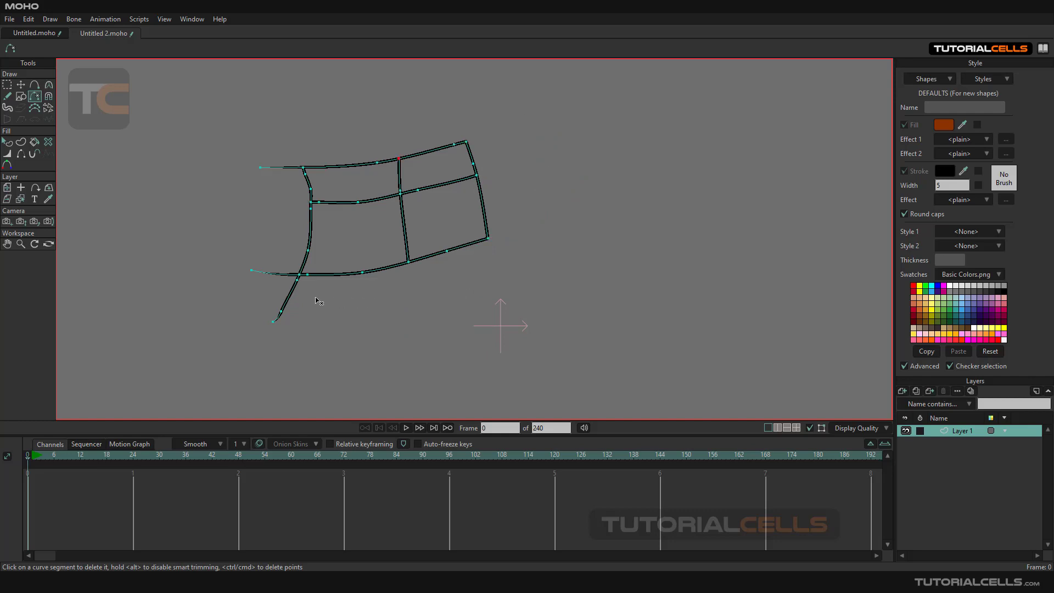
click(288, 297)
click(275, 272)
click(275, 168)
scroll(278, 195, down, 3)
scroll(273, 195, up, 4)
Pan so the panel sits lower right, and switch to the Add Point tool.
mouse_move(273, 195)
mouse_down()
mouse_move(518, 282)
mouse_move(435, 234)
mouse_up()
scroll(486, 261, up, 1)
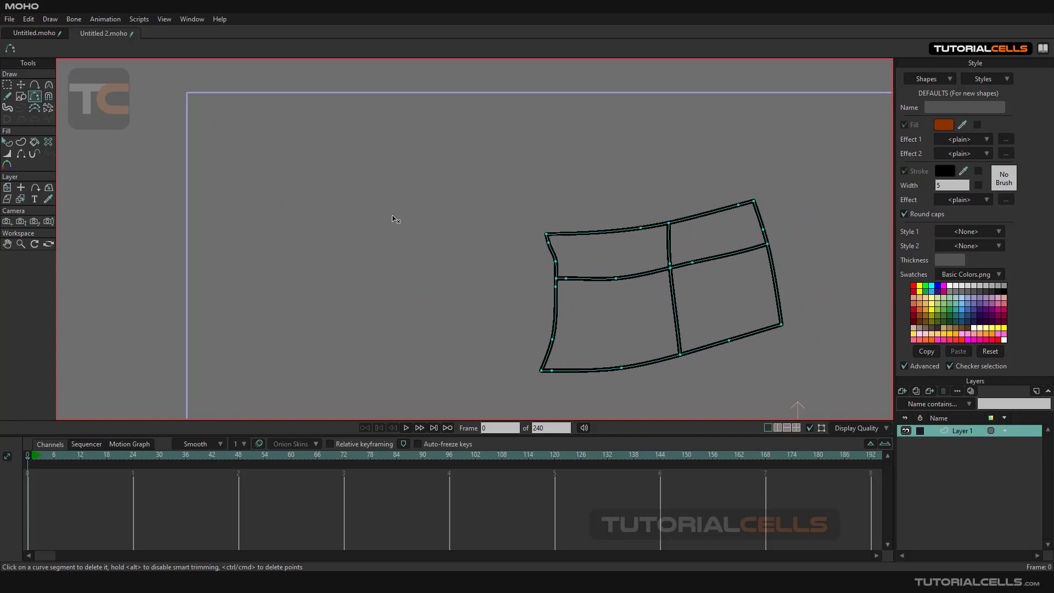
click(33, 82)
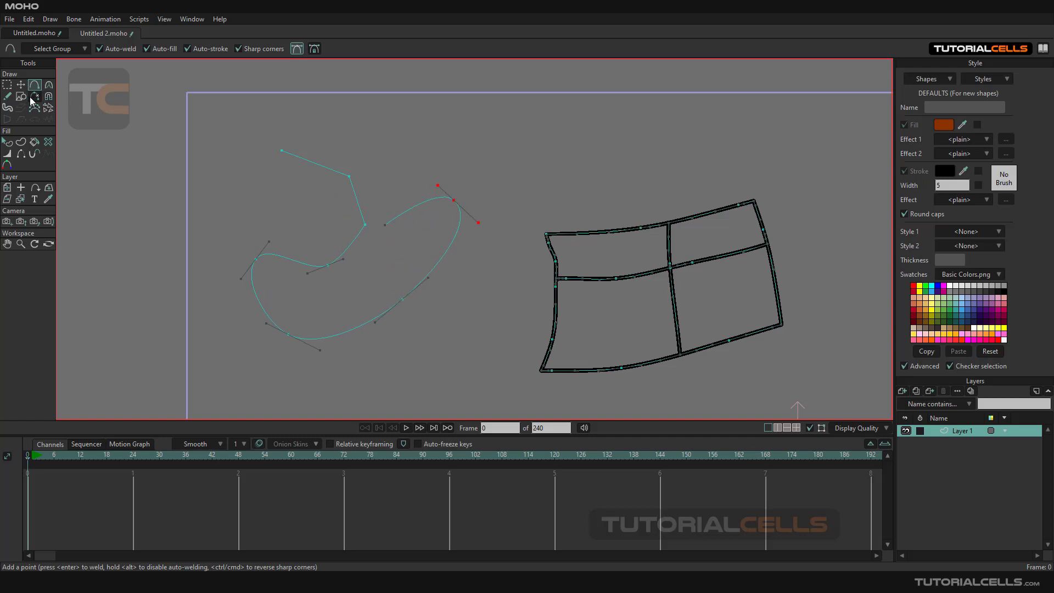
Delete the curve's straight segment and one looping segment, then pan to empty canvas.
click(34, 96)
click(313, 162)
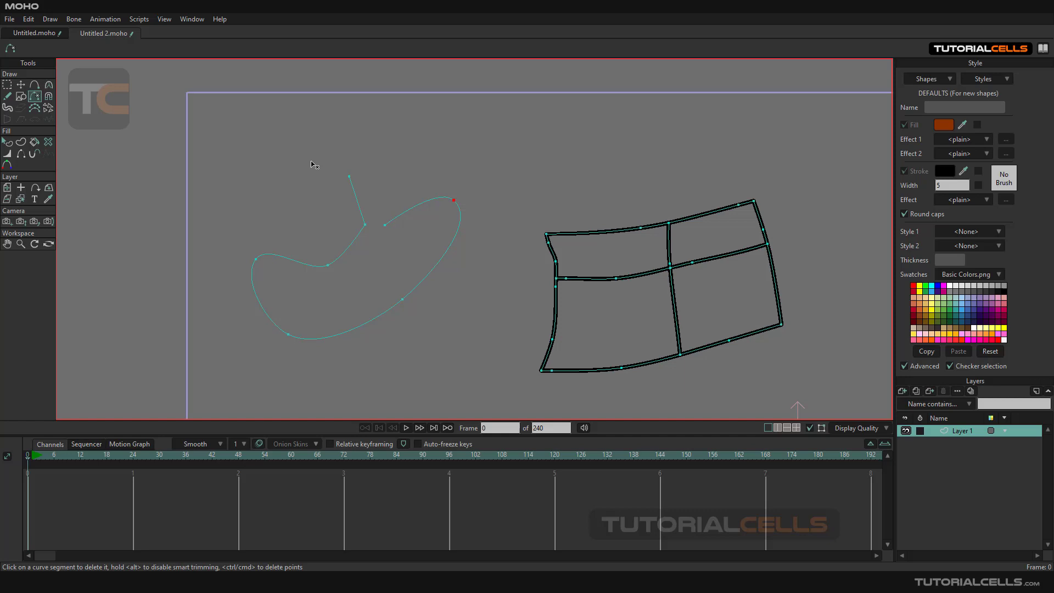
click(405, 213)
scroll(353, 293, down, 2)
drag(513, 248, 123, 223)
drag(358, 209, 258, 204)
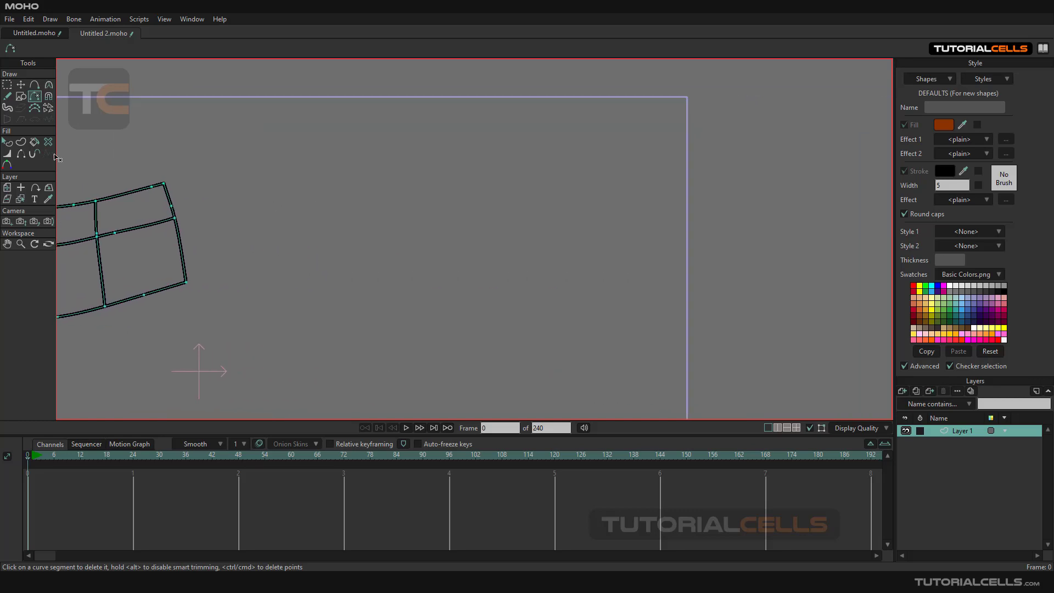
Draw a filled rectangle in the empty space, then a triangle overlapping its top edge.
click(20, 97)
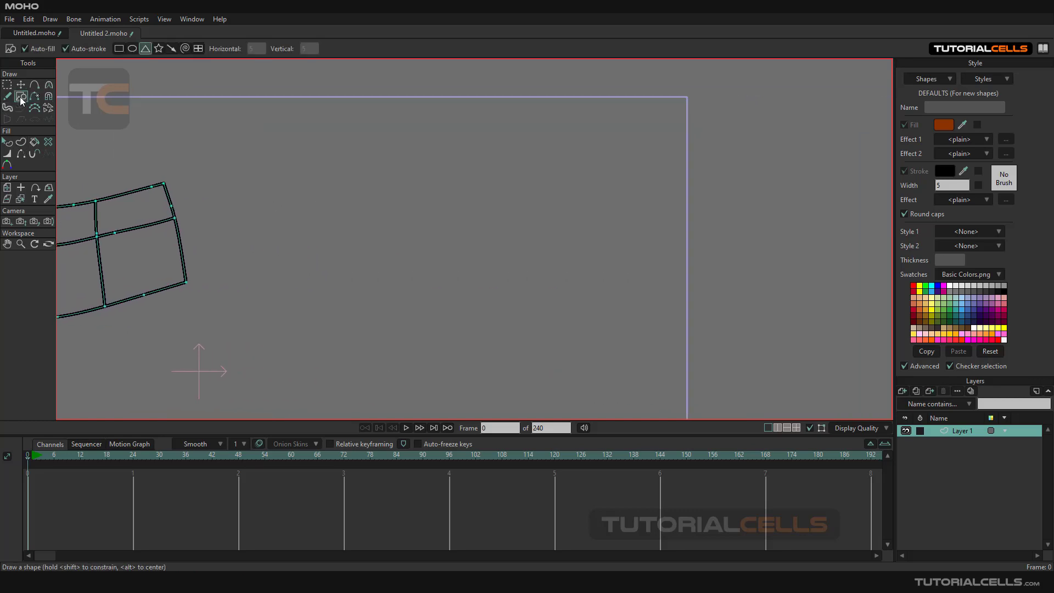
click(119, 48)
drag(275, 132, 514, 263)
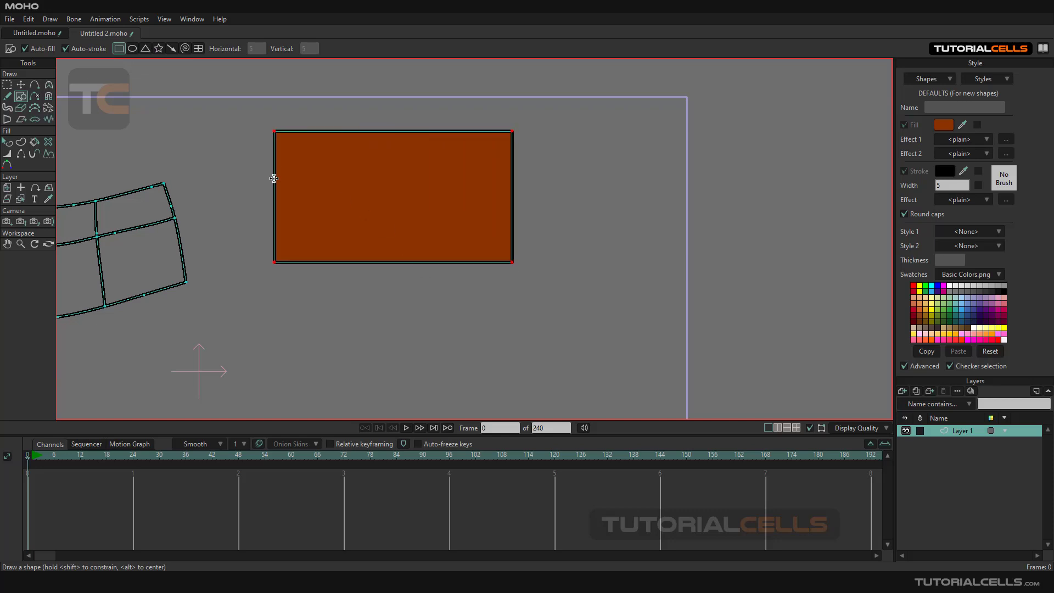
click(146, 50)
mouse_move(354, 107)
mouse_down()
mouse_move(377, 142)
mouse_move(445, 191)
mouse_up()
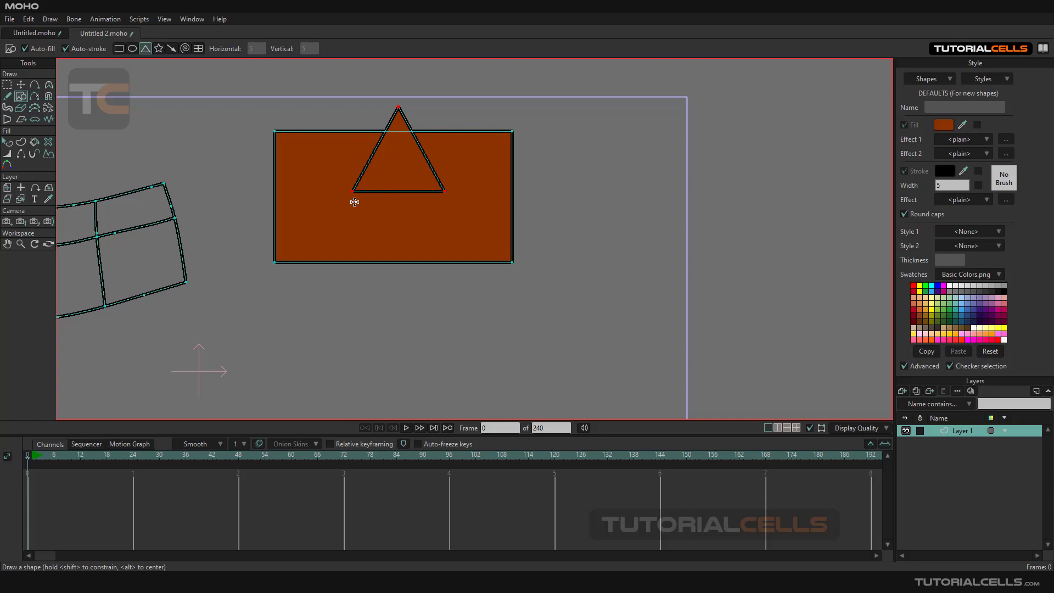
scroll(370, 174, up, 3)
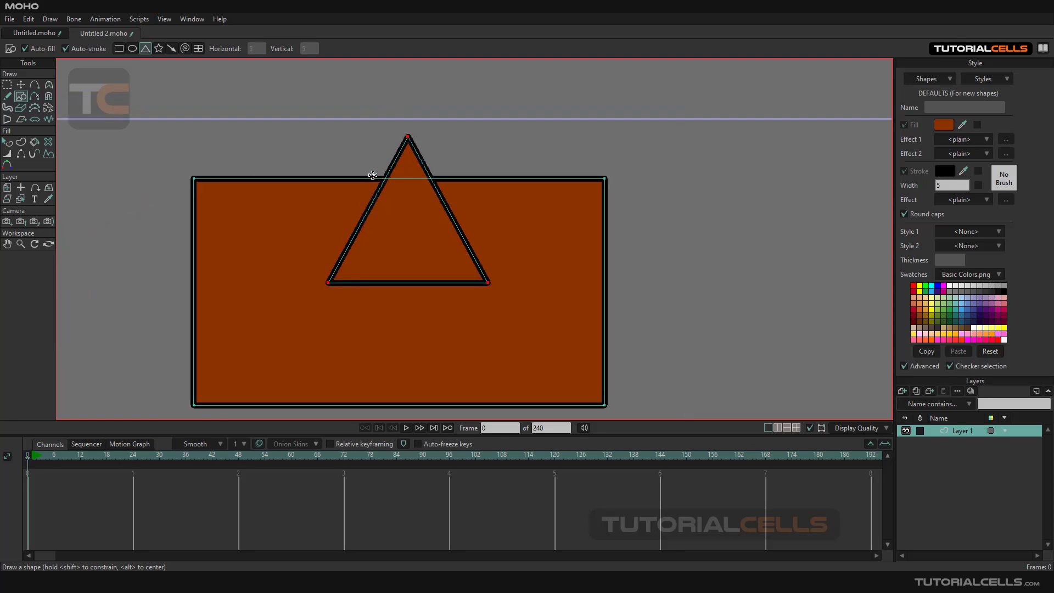
Apply Weld Crossings to add points where the triangle and rectangle edges intersect.
click(8, 85)
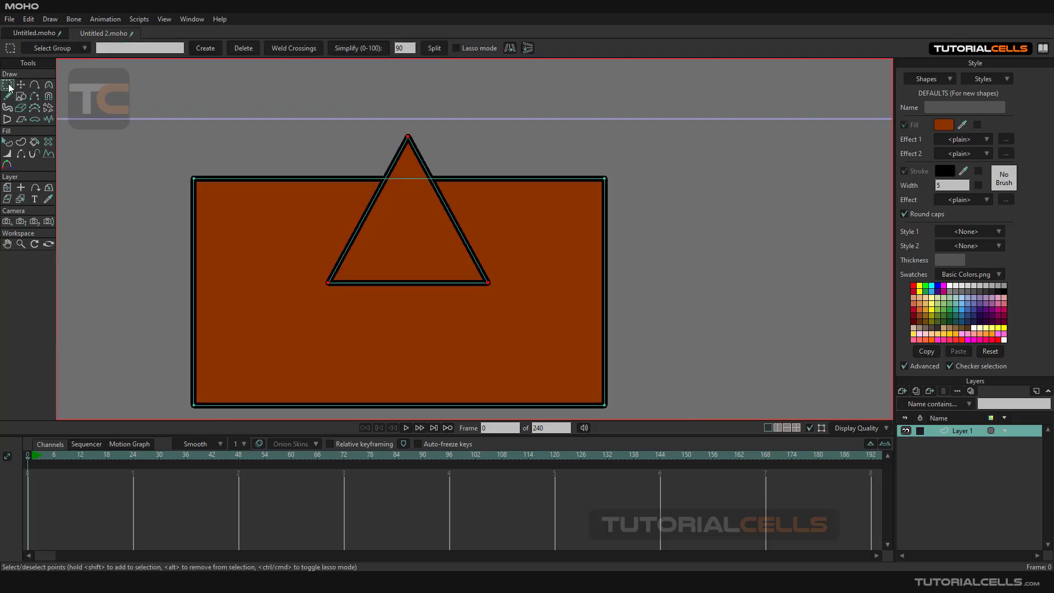
click(298, 49)
click(298, 50)
scroll(433, 182, up, 3)
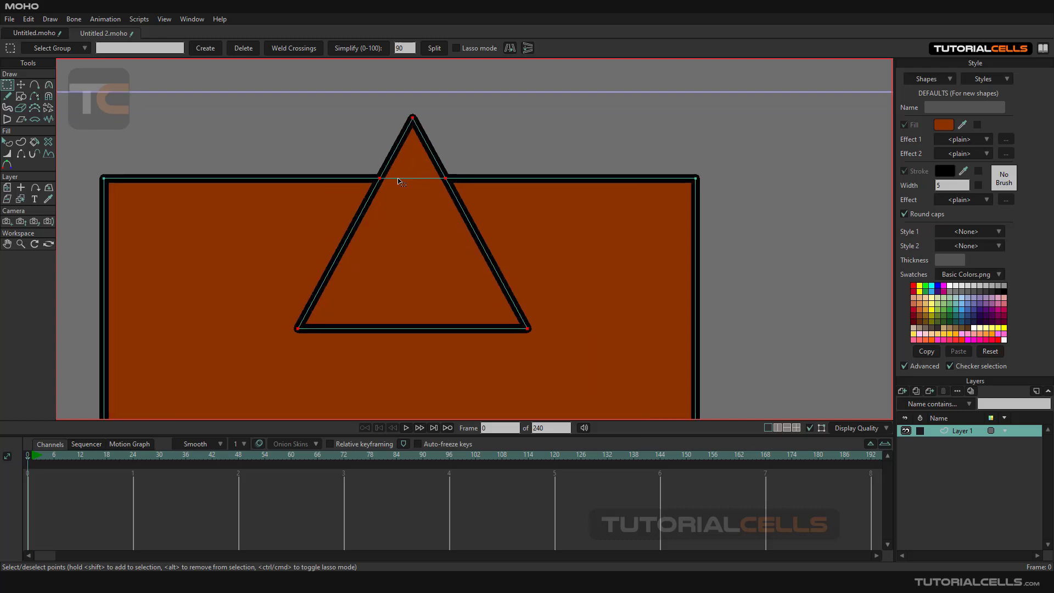
scroll(430, 181, down, 2)
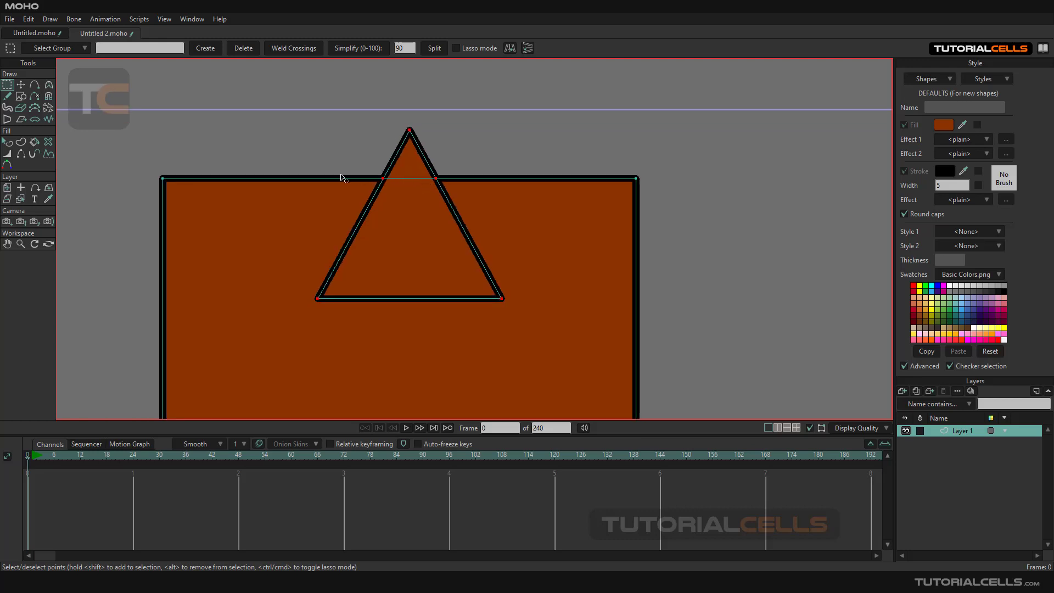
Delete the triangle's tip and the rectangle's top edge inside the triangle, then bring all drawings into view.
click(35, 97)
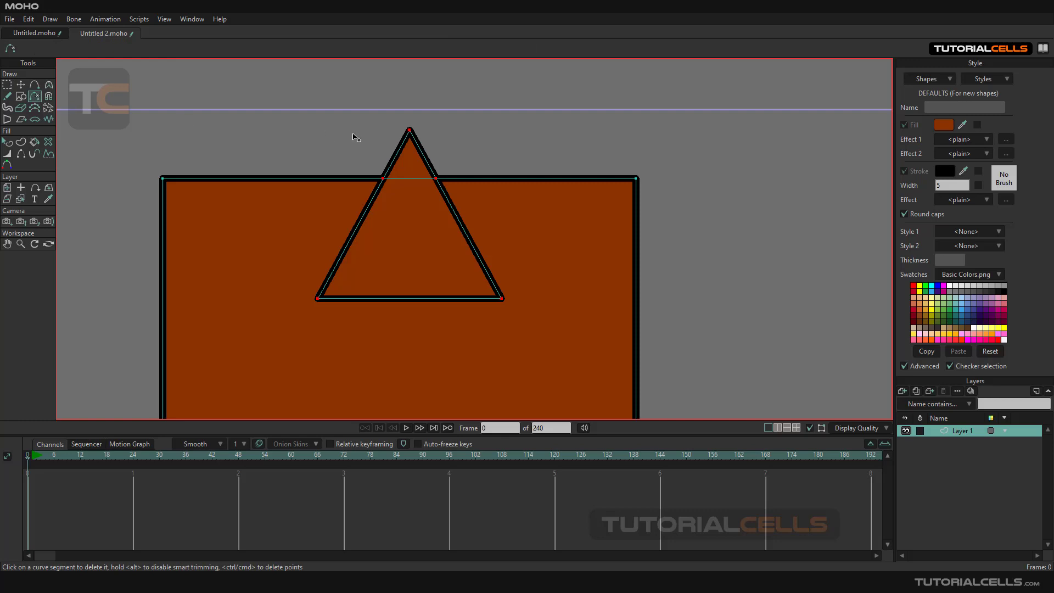
click(399, 149)
click(416, 180)
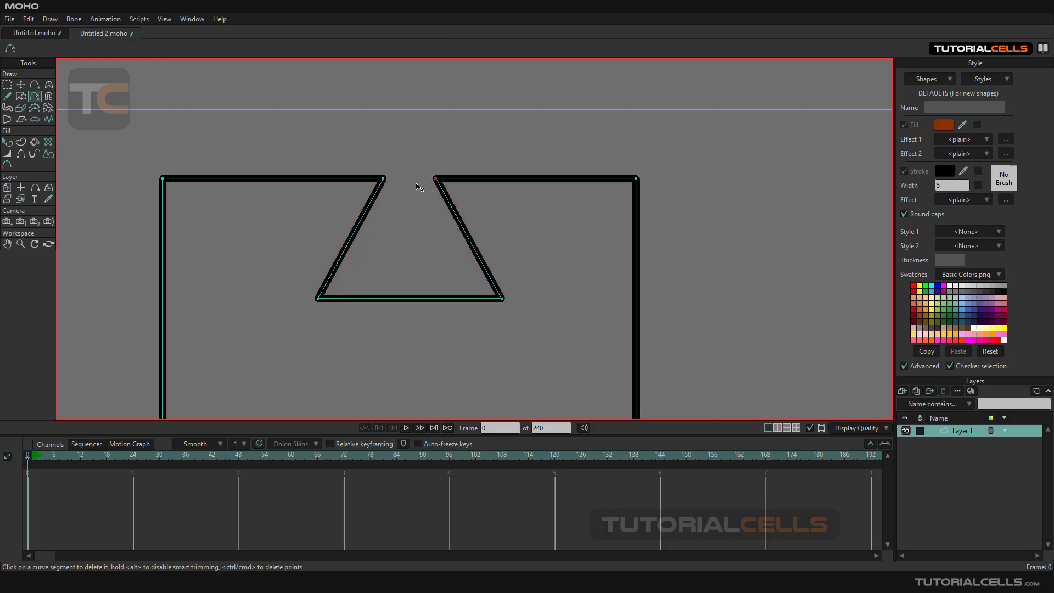
scroll(416, 212, down, 3)
scroll(404, 223, down, 1)
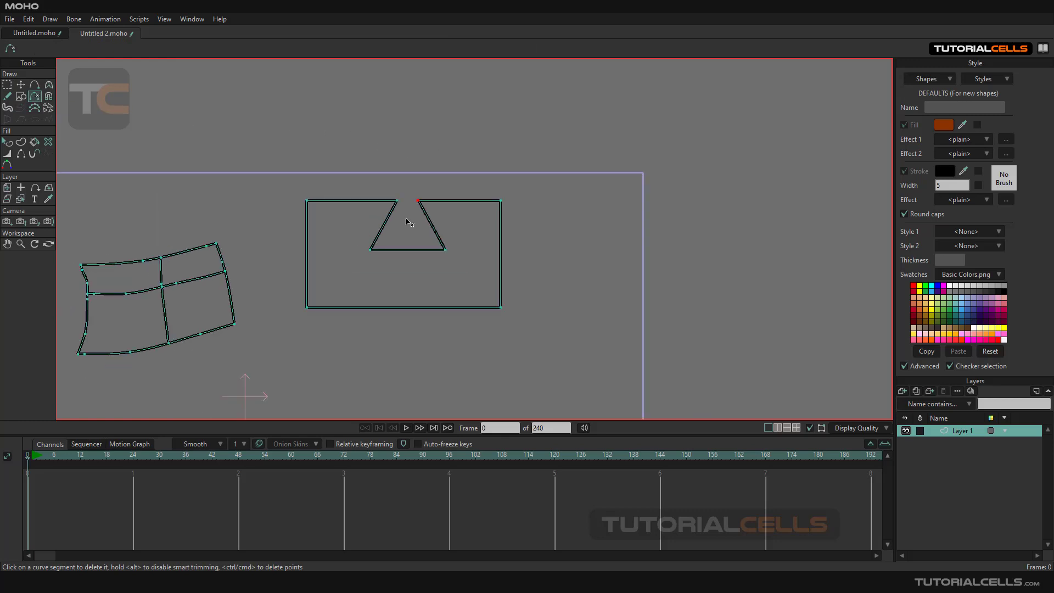
scroll(406, 222, up, 2)
scroll(406, 223, up, 1)
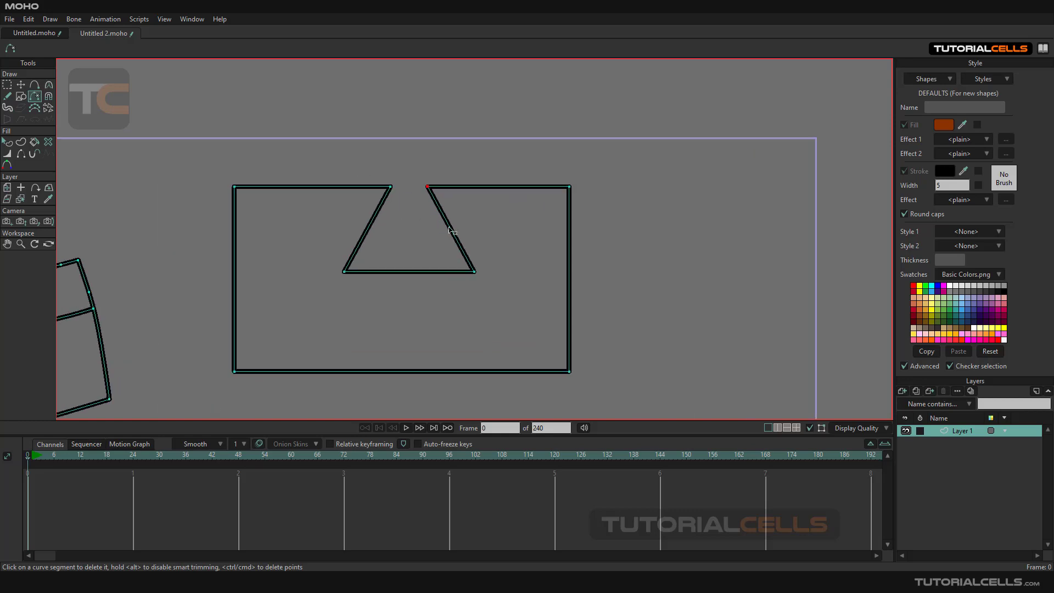
scroll(449, 231, down, 3)
drag(449, 232, 541, 216)
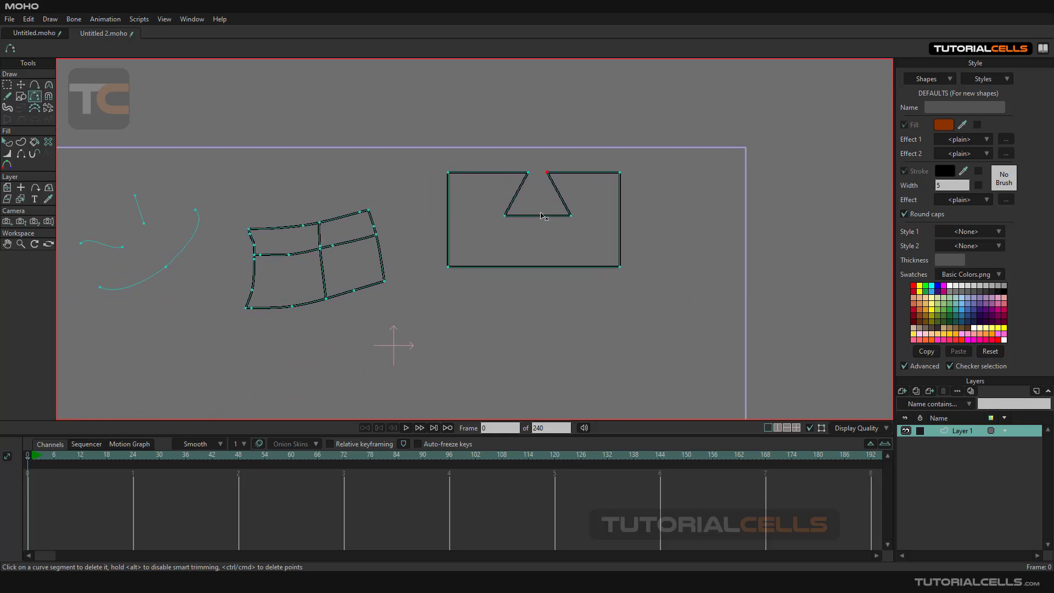